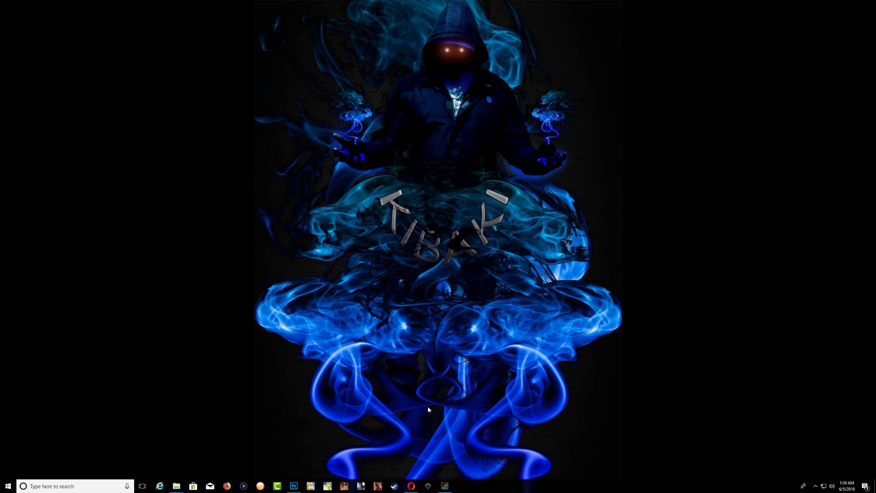
Restore the Opera window showing the PS3Tools GitHub releases page with PS2.Classics.zip.
{"action": "left_click", "coordinate": [411, 486]}
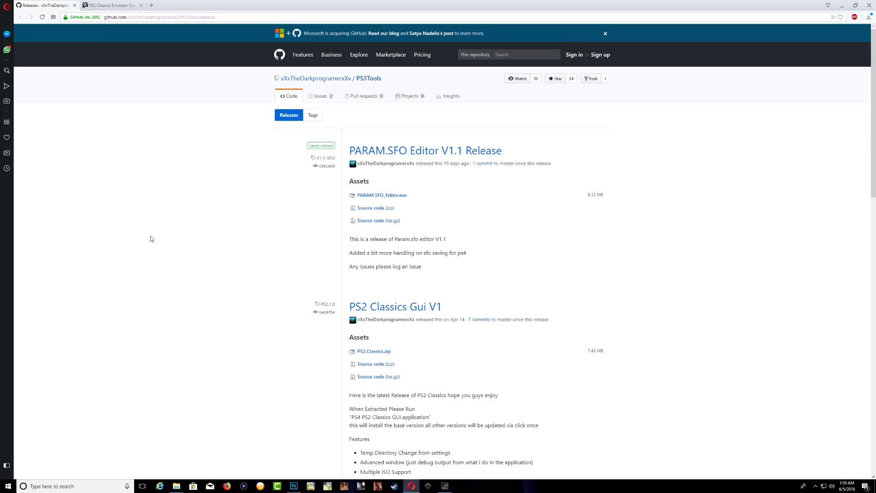
Scroll through the psdevwiki PS2 Classics compatibility table and back up, then minimize Opera.
{"action": "left_click", "coordinate": [110, 5]}
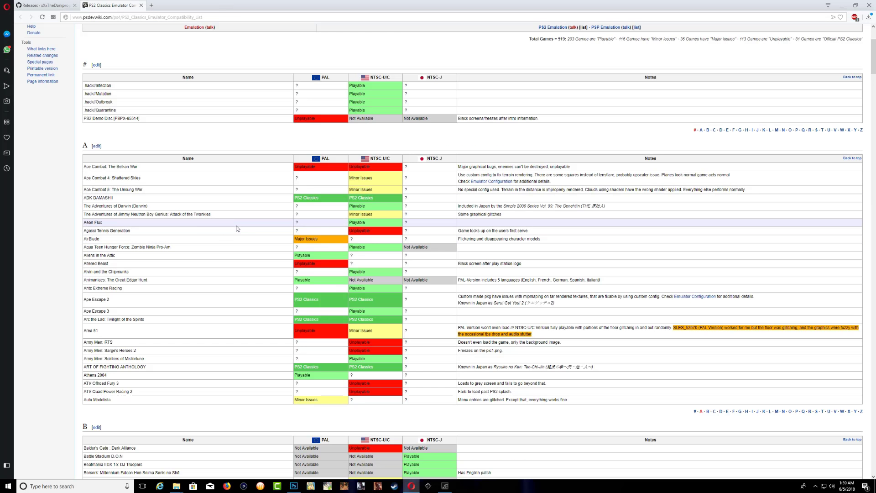
{"action": "scroll", "coordinate": [407, 274], "scroll_direction": "down", "scroll_amount": 5}
{"action": "scroll", "coordinate": [407, 305], "scroll_direction": "down", "scroll_amount": 20}
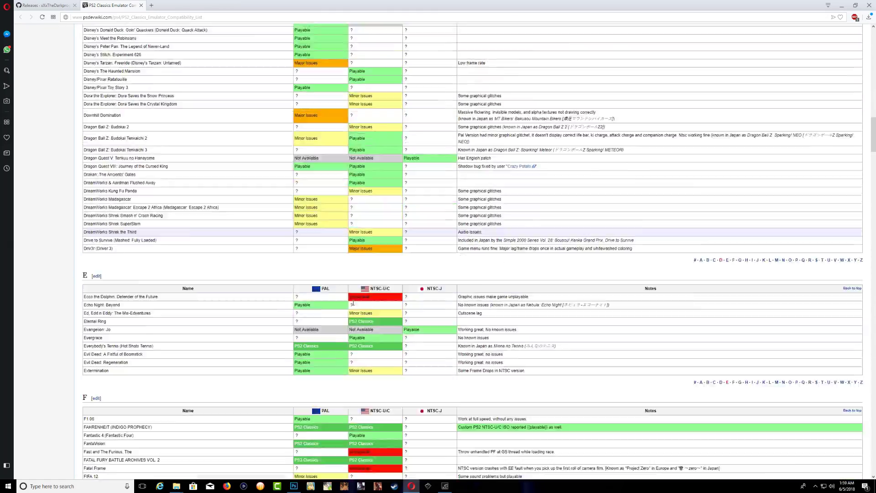
{"action": "scroll", "coordinate": [352, 303], "scroll_direction": "down", "scroll_amount": 2}
{"action": "scroll", "coordinate": [330, 295], "scroll_direction": "up", "scroll_amount": 20}
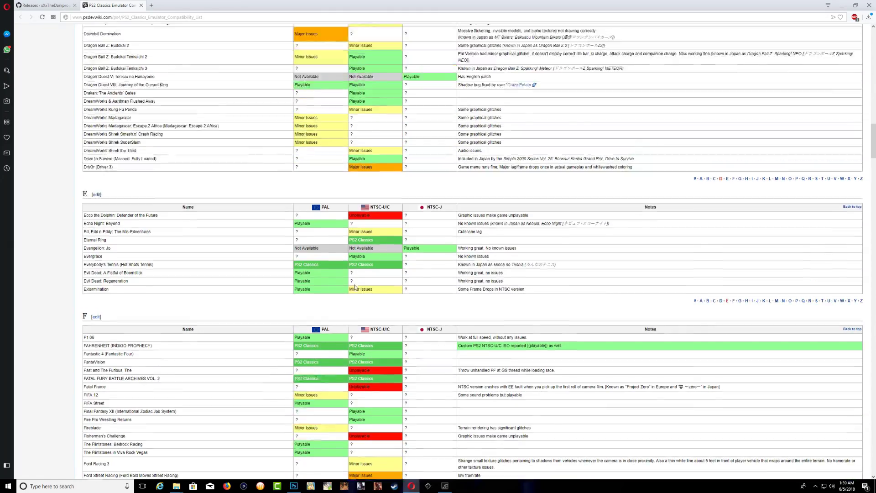
{"action": "scroll", "coordinate": [346, 289], "scroll_direction": "up", "scroll_amount": 6}
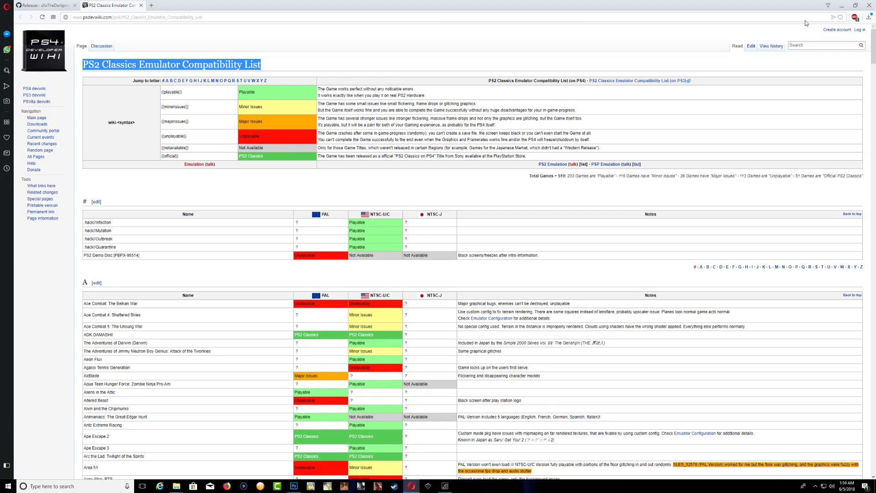
{"action": "left_click", "coordinate": [841, 5]}
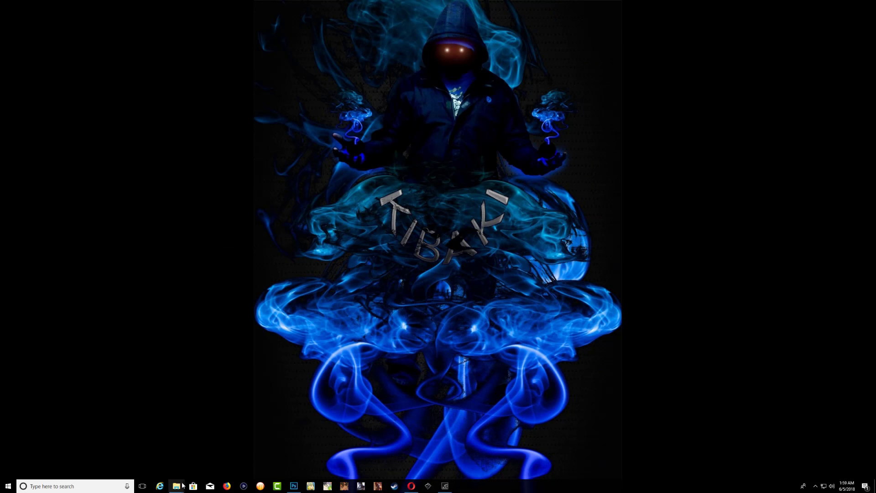
Extract PS2.Classics.zip in PS4 STUFF into its own PS2.Classics folder.
{"action": "mouse_move", "coordinate": [178, 489]}
{"action": "left_click", "coordinate": [165, 467]}
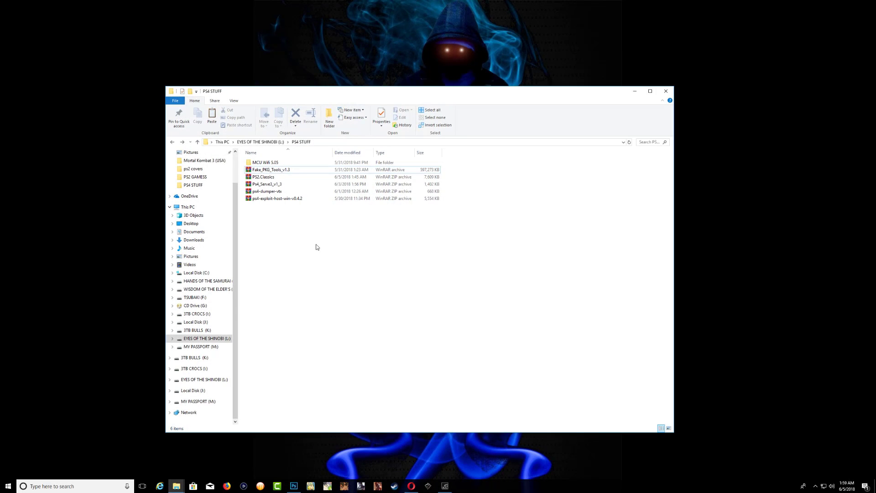
{"action": "right_click", "coordinate": [259, 178]}
{"action": "left_click", "coordinate": [278, 211]}
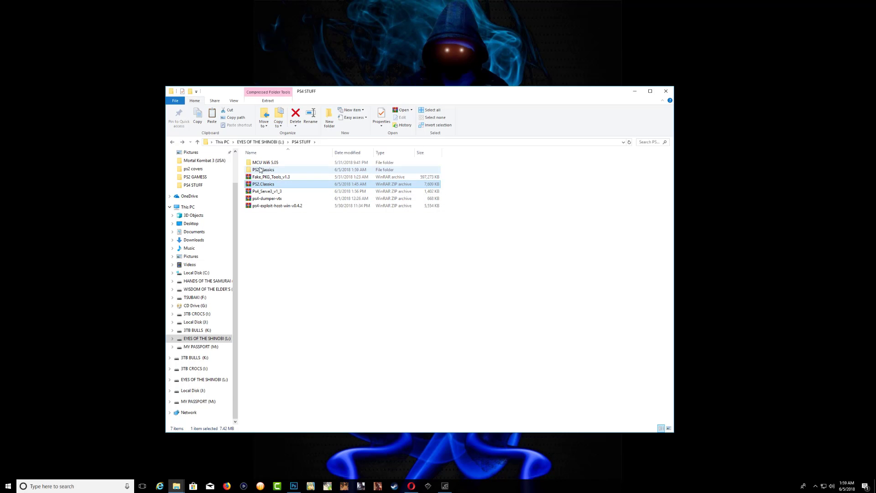
Launch PS4 PS2 Classics GUI from the extracted PS2.Classics folder.
{"action": "double_click", "coordinate": [264, 170]}
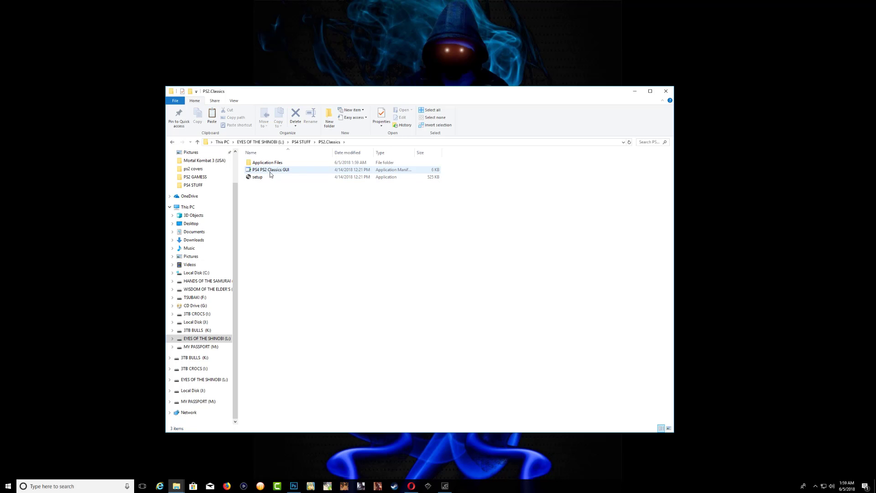
{"action": "right_click", "coordinate": [274, 173]}
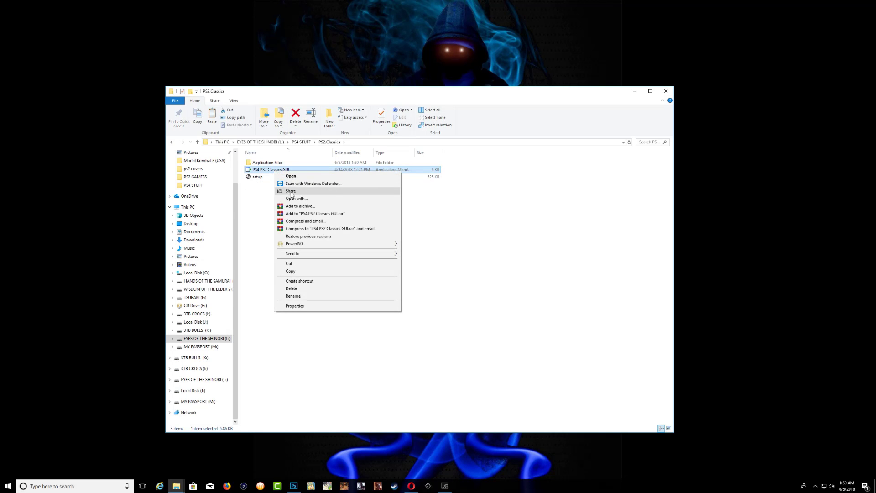
{"action": "left_click", "coordinate": [290, 176]}
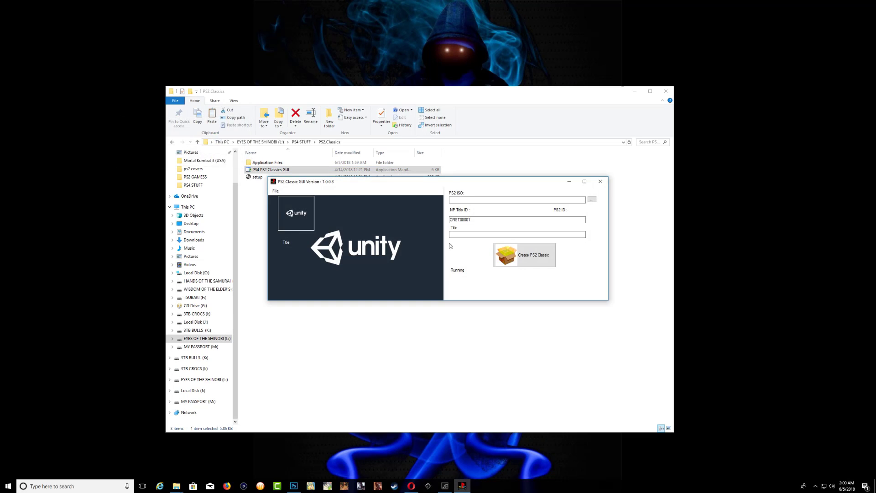
Load 'Orphen - Scion of Sorcery (USA).iso' from PS2 GAMESS as the PS2 ISO (ID SLUS_20011).
{"action": "left_click_drag", "start_coordinate": [452, 182], "coordinate": [427, 186]}
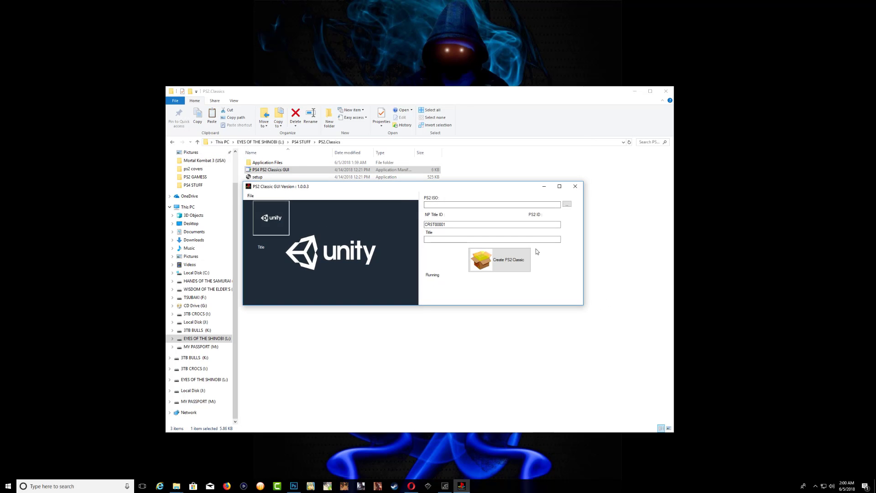
{"action": "left_click", "coordinate": [568, 206]}
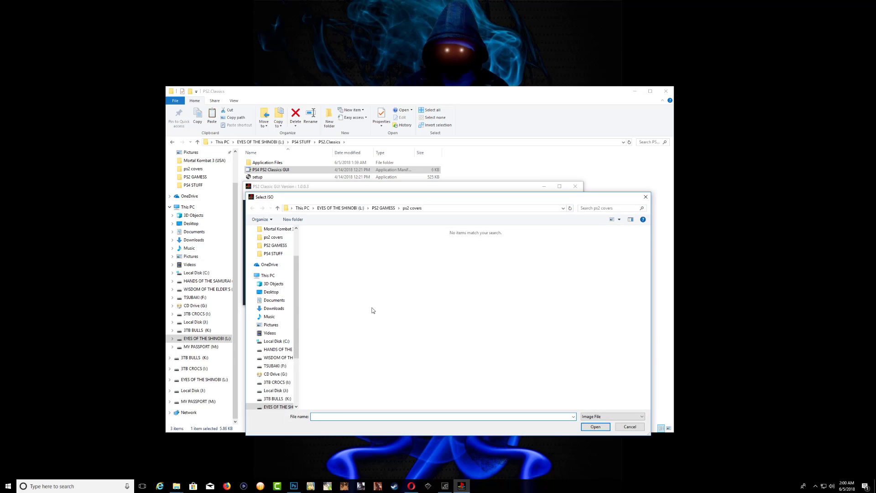
{"action": "left_click", "coordinate": [383, 207]}
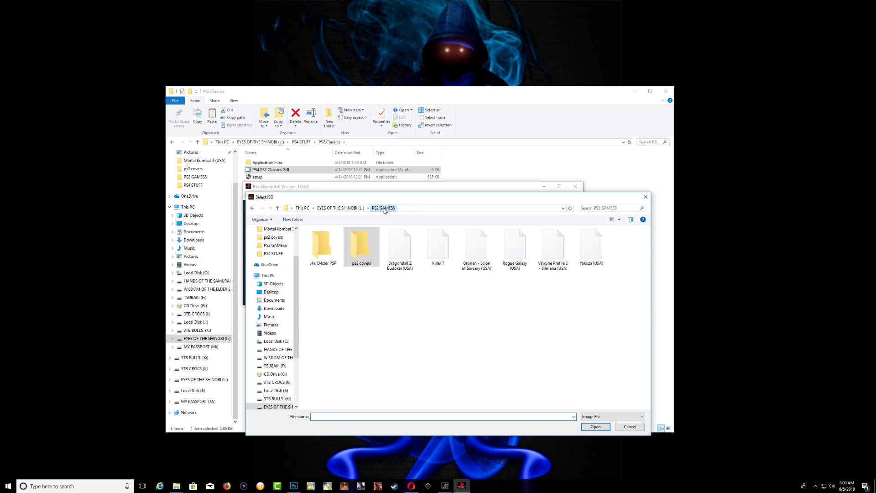
{"action": "left_click", "coordinate": [476, 256]}
{"action": "key", "text": "Return"}
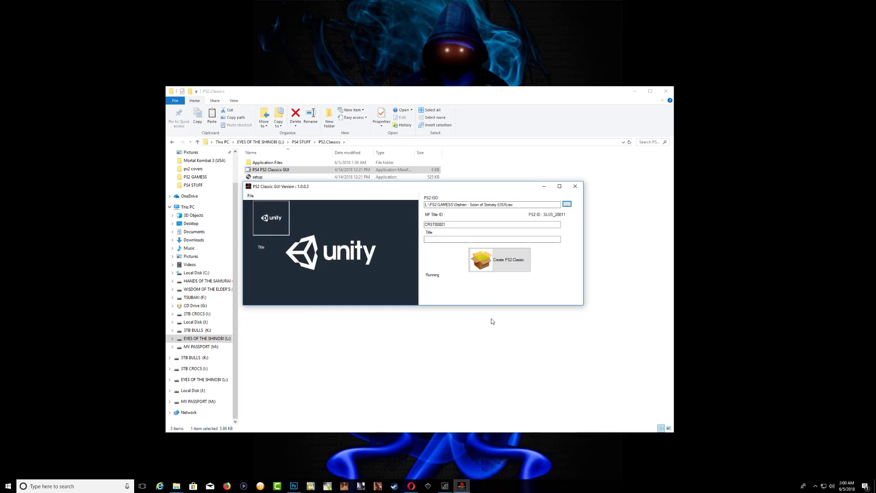
Replace NP Title ID CRST00001 with SLUS20011 and paste 'Orphen - Scion of Sorcery' as Title.
{"action": "left_click_drag", "start_coordinate": [456, 205], "coordinate": [488, 205]}
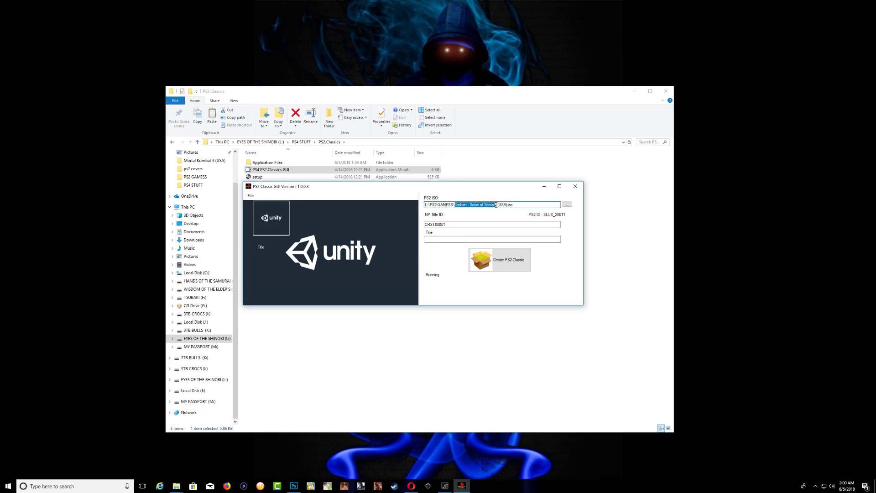
{"action": "right_click", "coordinate": [493, 205]}
{"action": "left_click", "coordinate": [507, 224]}
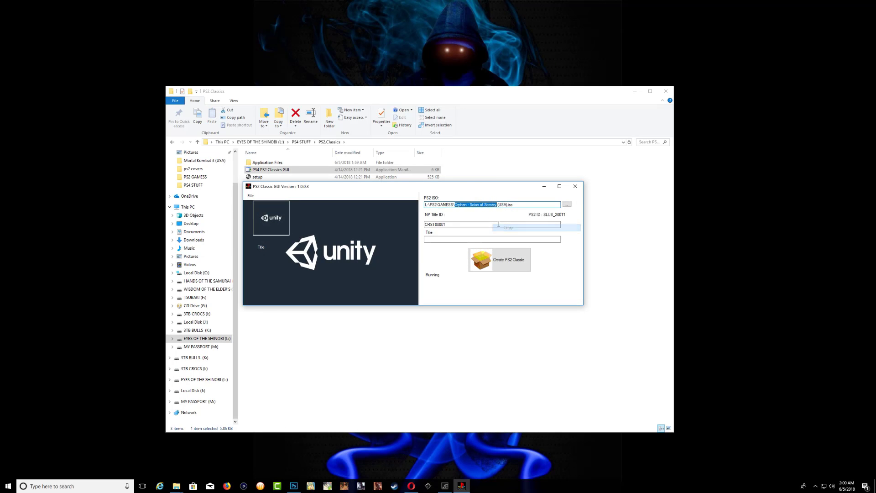
{"action": "left_click", "coordinate": [444, 224]}
{"action": "type", "text": "1"}
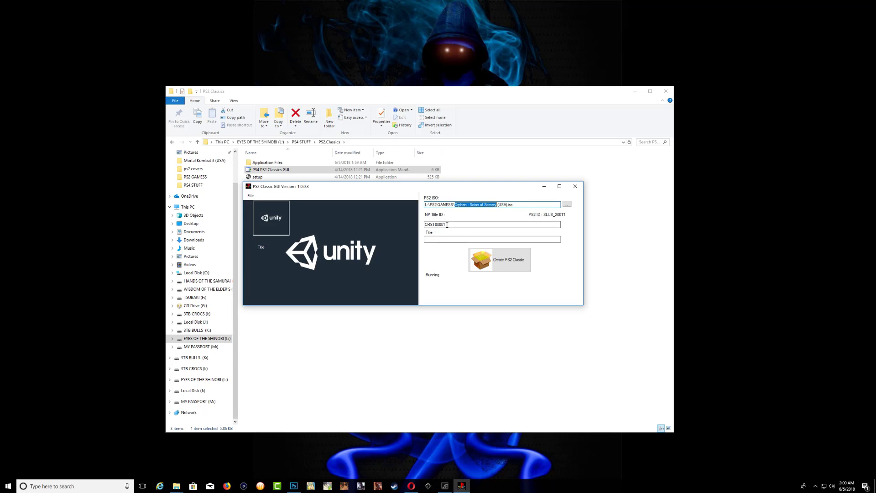
{"action": "double_click", "coordinate": [447, 224]}
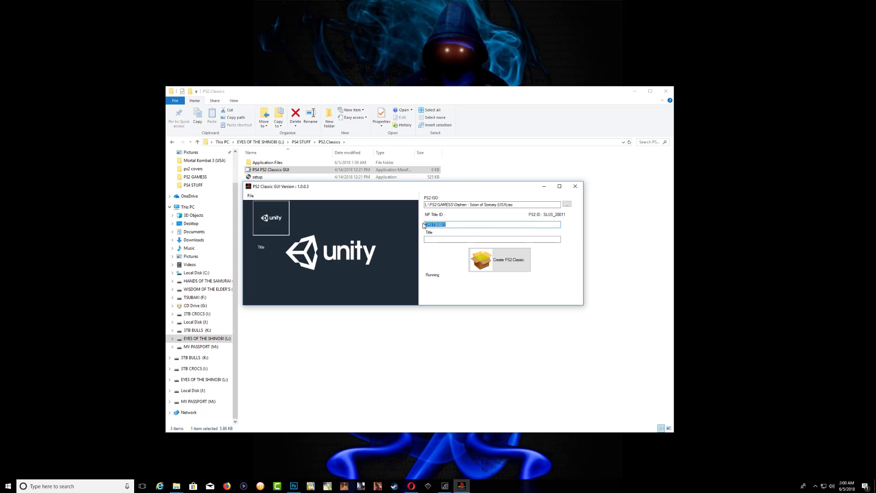
{"action": "key", "text": "BackSpace"}
{"action": "left_click", "coordinate": [441, 238]}
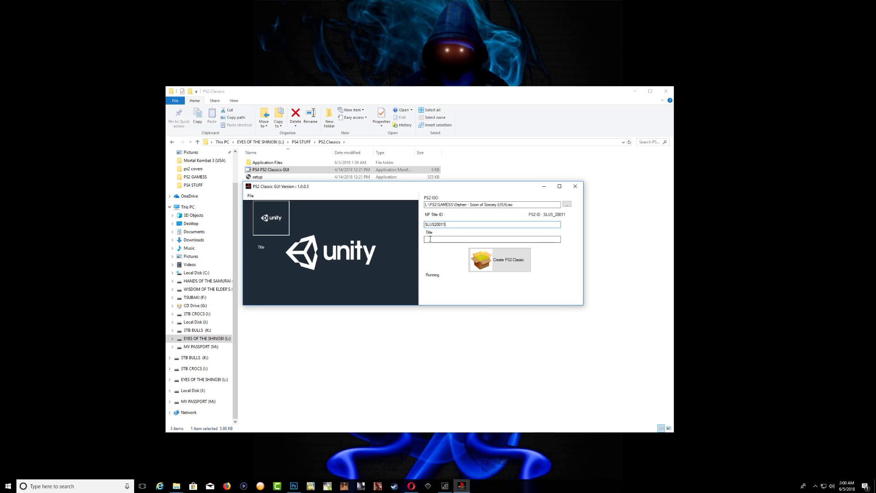
{"action": "right_click", "coordinate": [433, 241]}
{"action": "left_click", "coordinate": [442, 268]}
Set the orphen01 cover from the ps2 covers folder as the background image.
{"action": "right_click", "coordinate": [347, 243]}
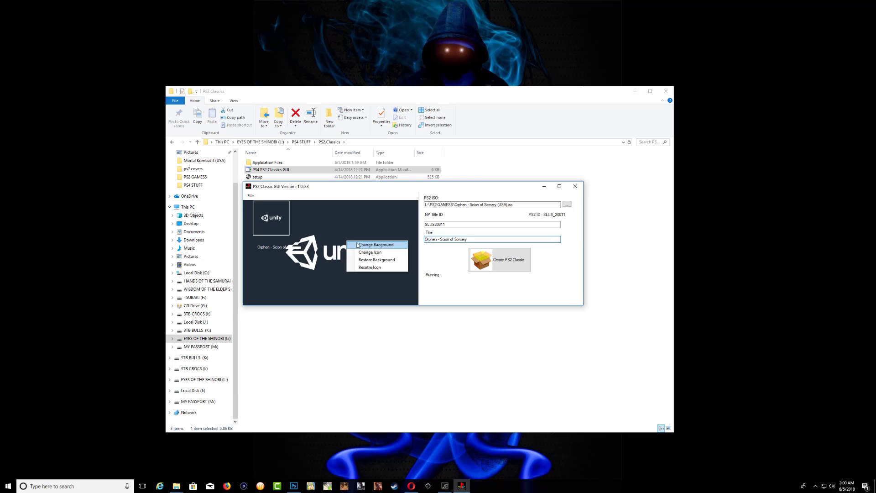
{"action": "left_click", "coordinate": [361, 245]}
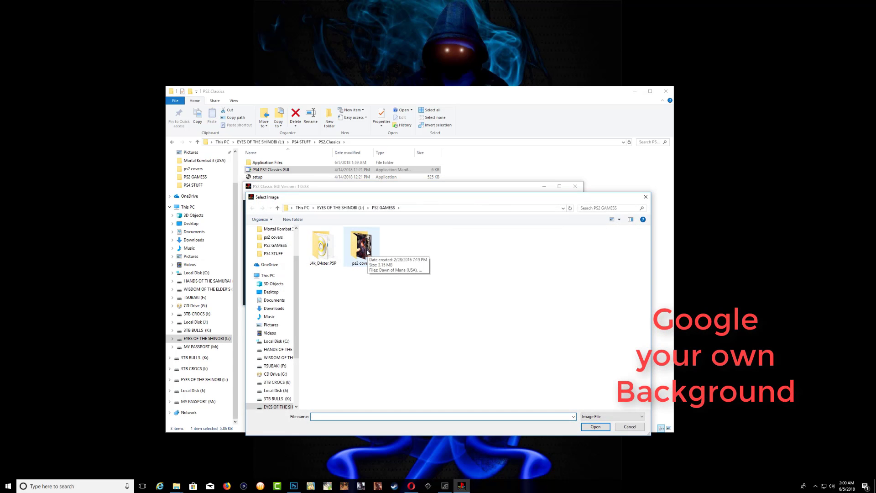
{"action": "double_click", "coordinate": [362, 247]}
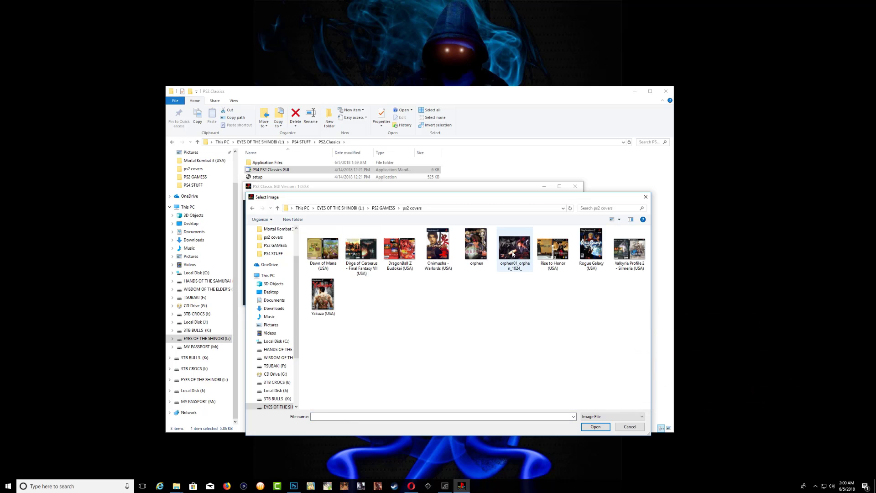
{"action": "double_click", "coordinate": [513, 254]}
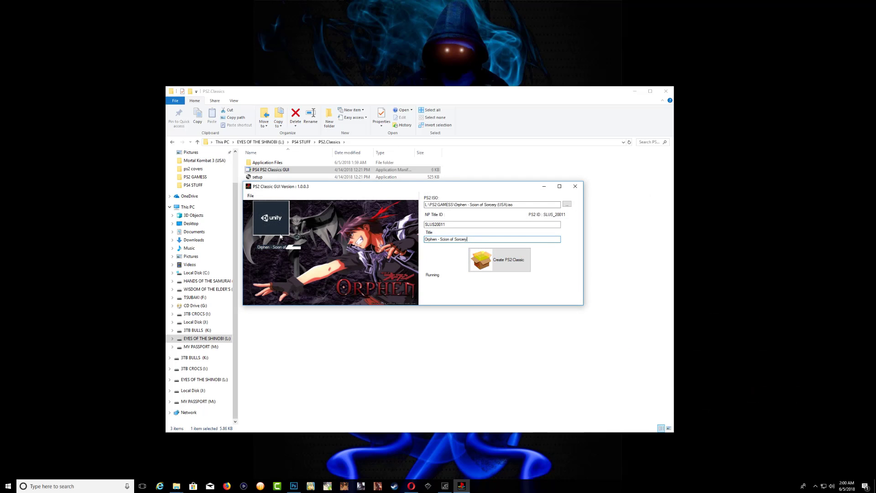
Replace the default Unity icon with the Orphen cover and begin creating the PS2 Classic.
{"action": "right_click", "coordinate": [260, 214]}
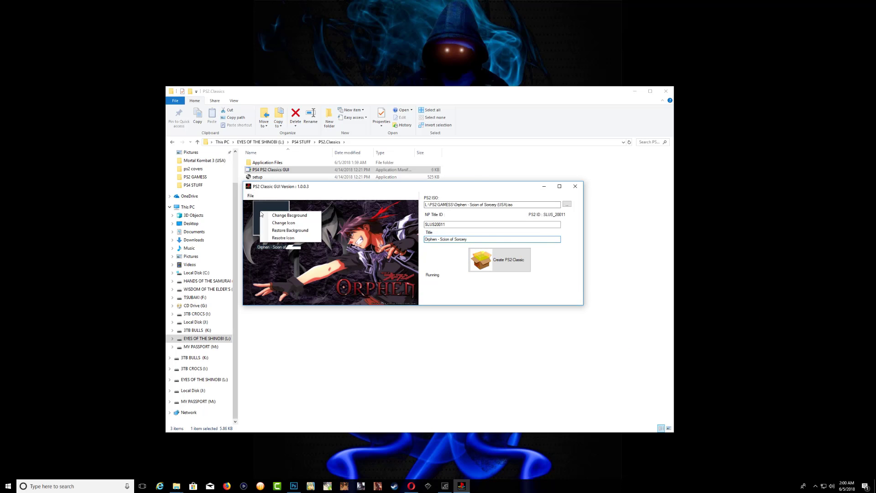
{"action": "left_click", "coordinate": [282, 222]}
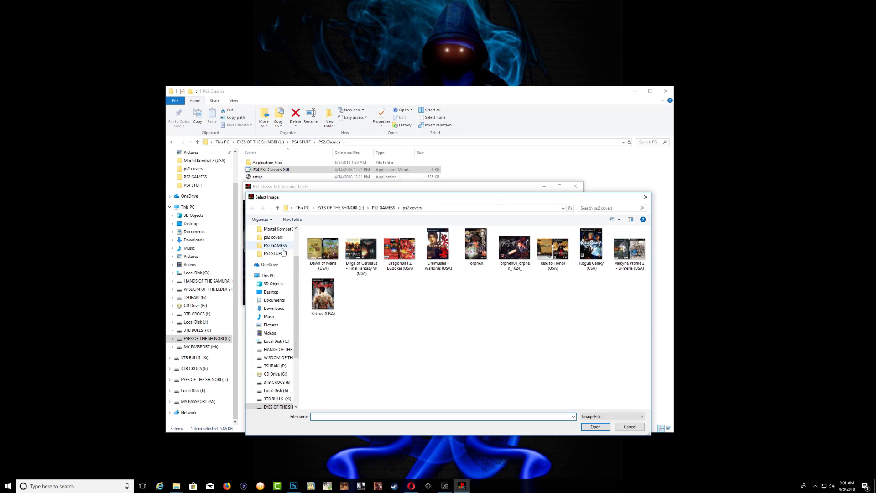
{"action": "double_click", "coordinate": [476, 251]}
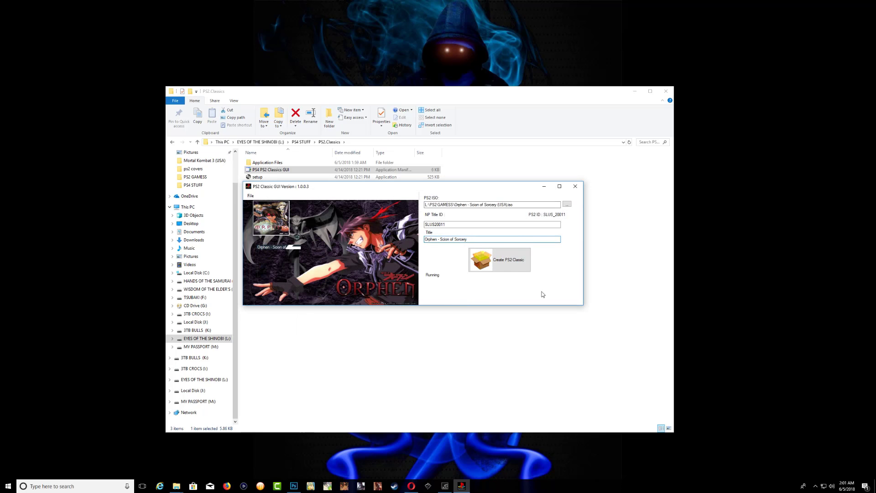
{"action": "left_click", "coordinate": [517, 263]}
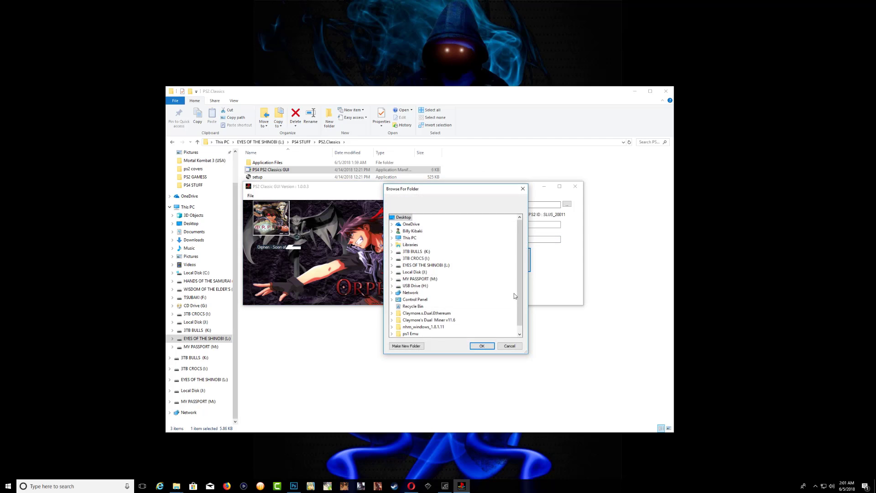
Build the UP9000-SLUS20011_00 PKG into EYES OF THE SHINOBI > PS4 STUFF > PS2.Classics and dismiss 'Convert completed'.
{"action": "left_click", "coordinate": [445, 266]}
{"action": "scroll", "coordinate": [459, 272], "scroll_direction": "down", "scroll_amount": 8}
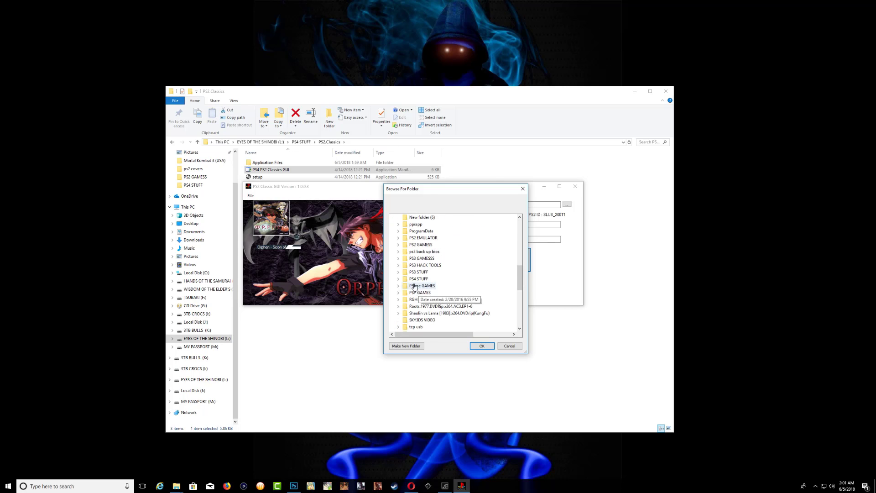
{"action": "double_click", "coordinate": [418, 278]}
{"action": "left_click", "coordinate": [427, 285]}
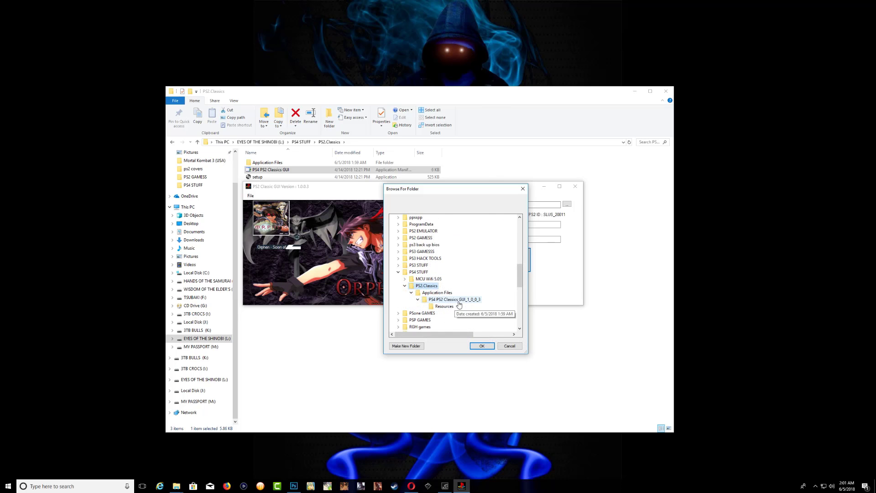
{"action": "left_click", "coordinate": [481, 347]}
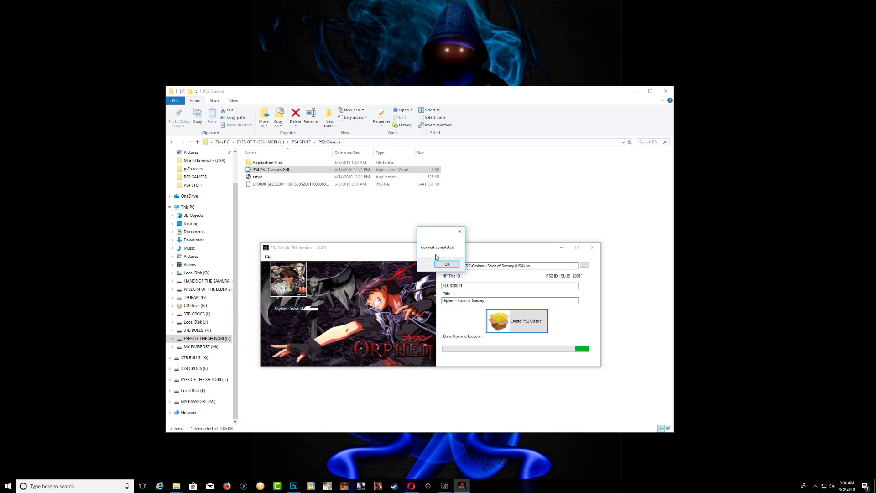
{"action": "left_click", "coordinate": [444, 265]}
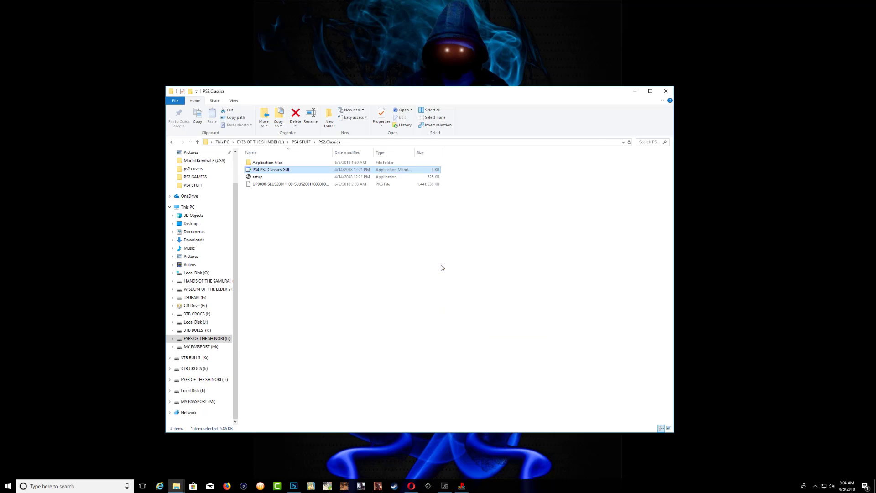
{"action": "left_click", "coordinate": [462, 484]}
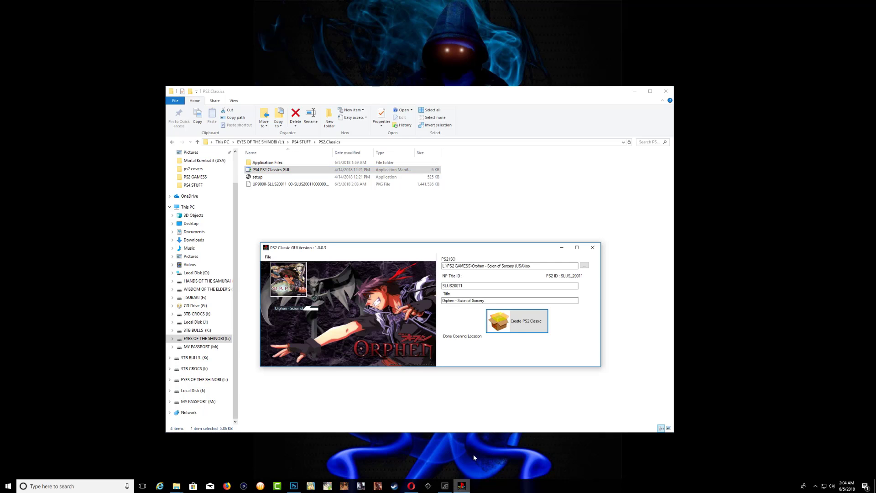
Close the converter, copy the UP9000-SLUS20011_00 PKG file, and go to MY PASSPORT (M:).
{"action": "left_click", "coordinate": [592, 247]}
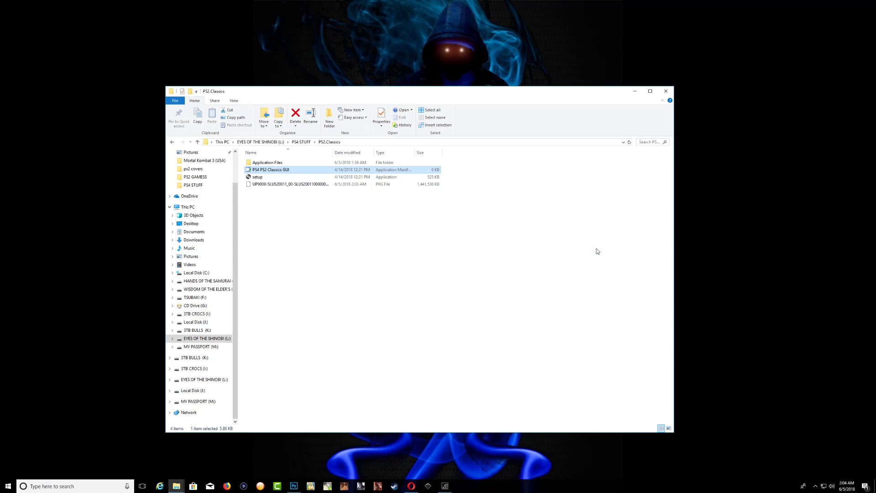
{"action": "left_click_drag", "start_coordinate": [332, 153], "coordinate": [399, 157]}
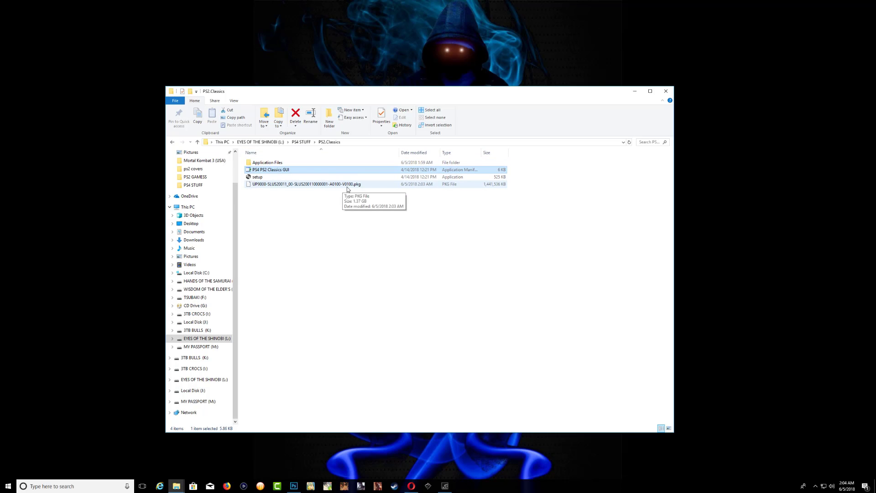
{"action": "right_click", "coordinate": [306, 187]}
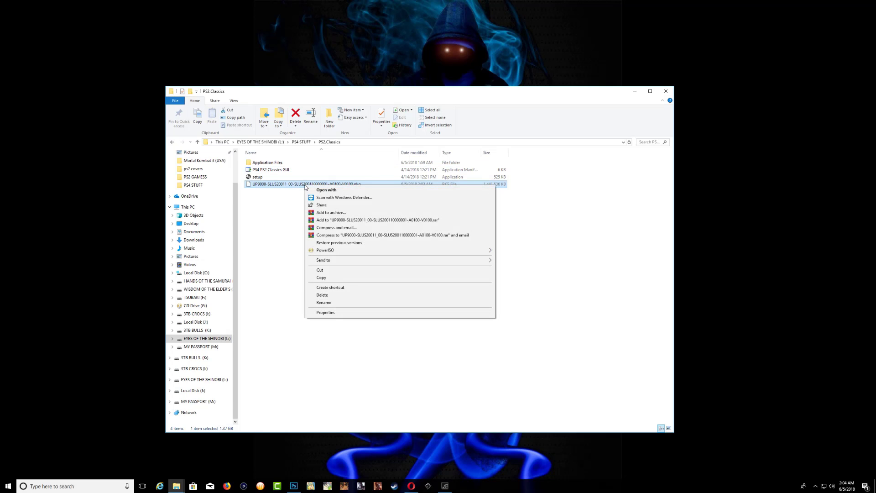
{"action": "left_click", "coordinate": [321, 277]}
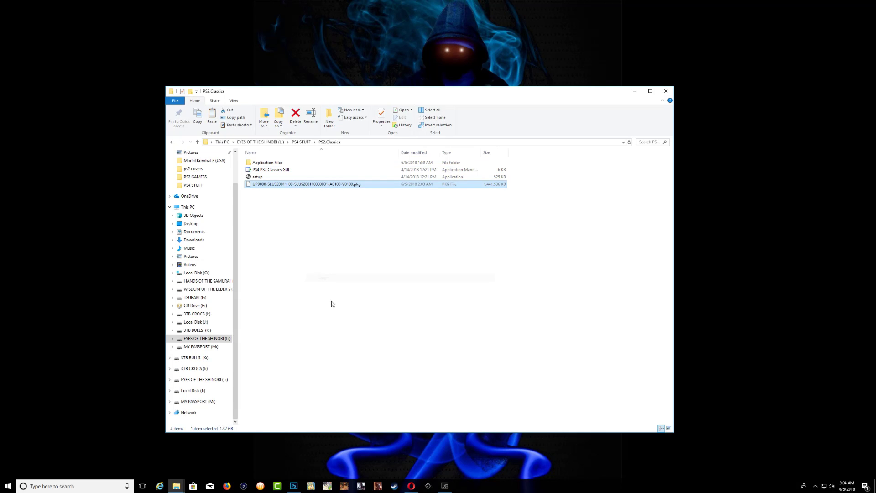
{"action": "left_click", "coordinate": [220, 401]}
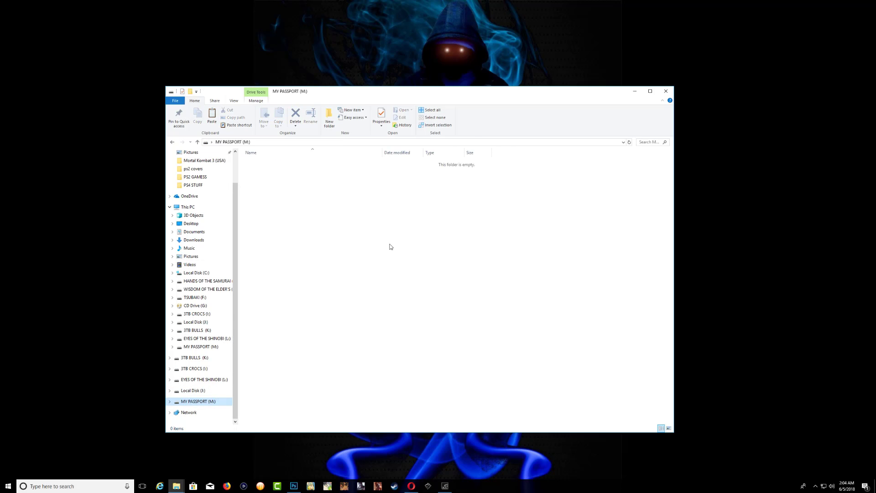
Check the MY PASSPORT (M:) drive's properties.
{"action": "right_click", "coordinate": [366, 221]}
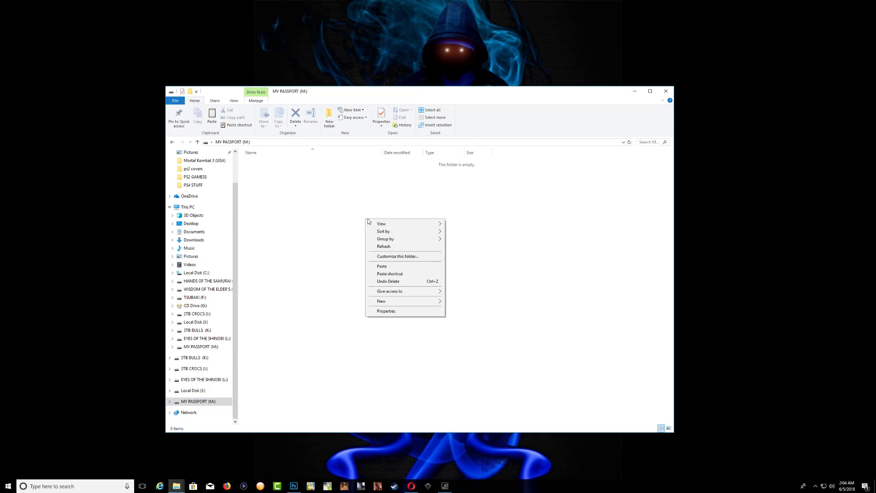
{"action": "left_click", "coordinate": [377, 313]}
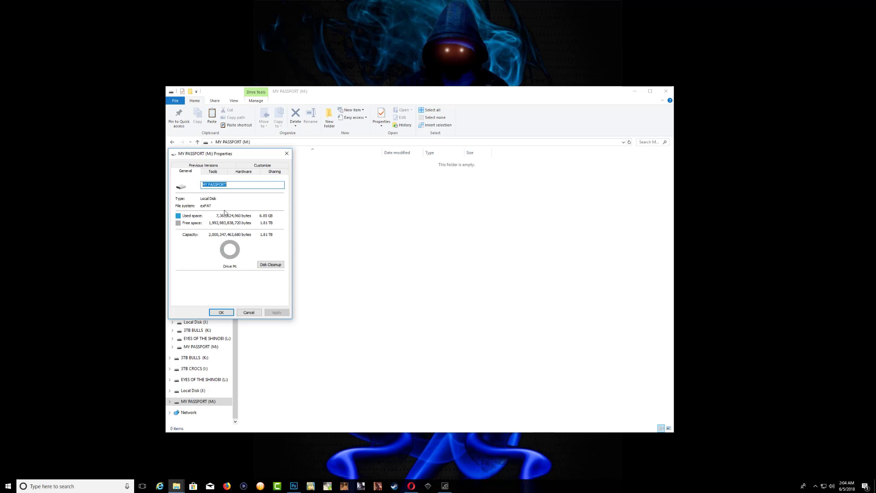
{"action": "left_click", "coordinate": [286, 154]}
Paste the PKG file onto MY PASSPORT (M:) and bring up the Safely Remove Hardware options.
{"action": "right_click", "coordinate": [341, 202]}
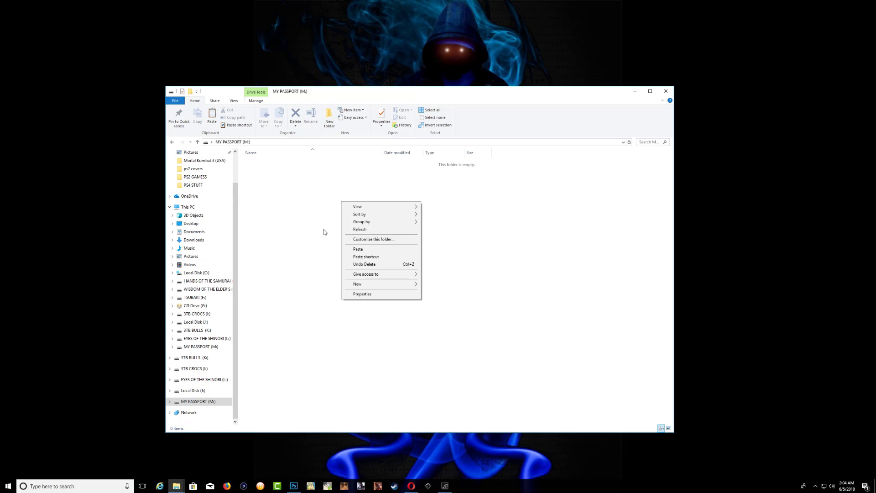
{"action": "left_click", "coordinate": [356, 250]}
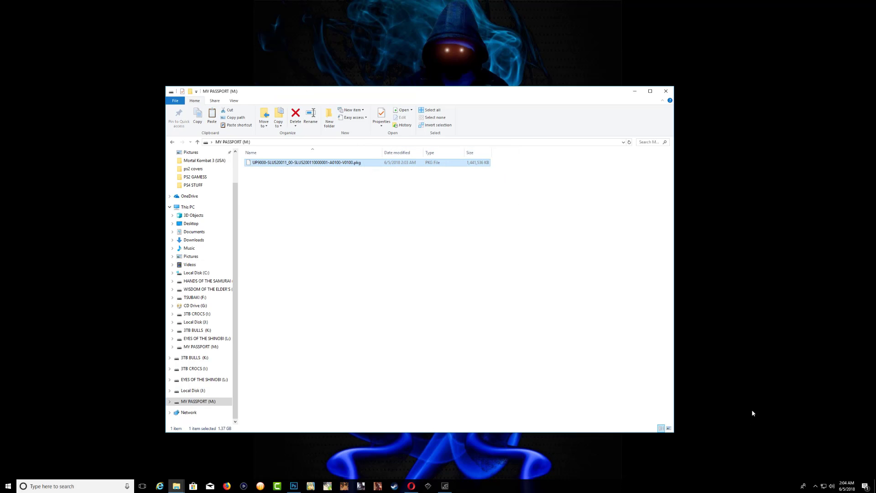
{"action": "left_click", "coordinate": [815, 486]}
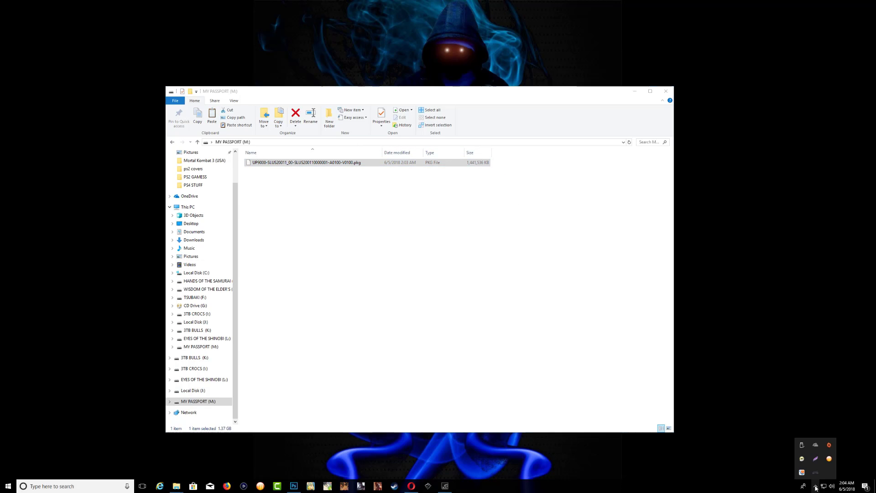
{"action": "left_click", "coordinate": [799, 445]}
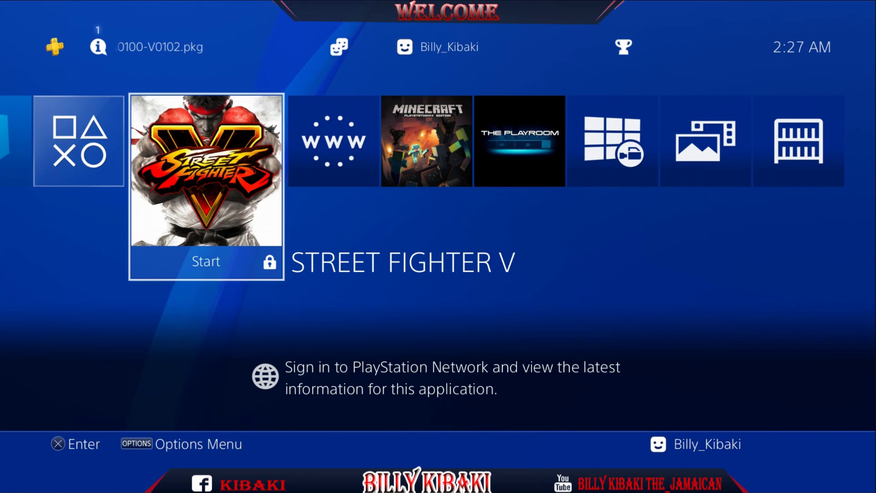
On the PS4 home screen, open Settings from the function area and move toward the User's Guide.
{"action": "key", "text": "Up"}
{"action": "key", "text": "Right"}
{"action": "key", "text": "Right"}
{"action": "key", "text": "Right"}
{"action": "key", "text": "Right"}
{"action": "key", "text": "Right"}
{"action": "key", "text": "Right"}
{"action": "key", "text": "Right"}
{"action": "key", "text": "Right"}
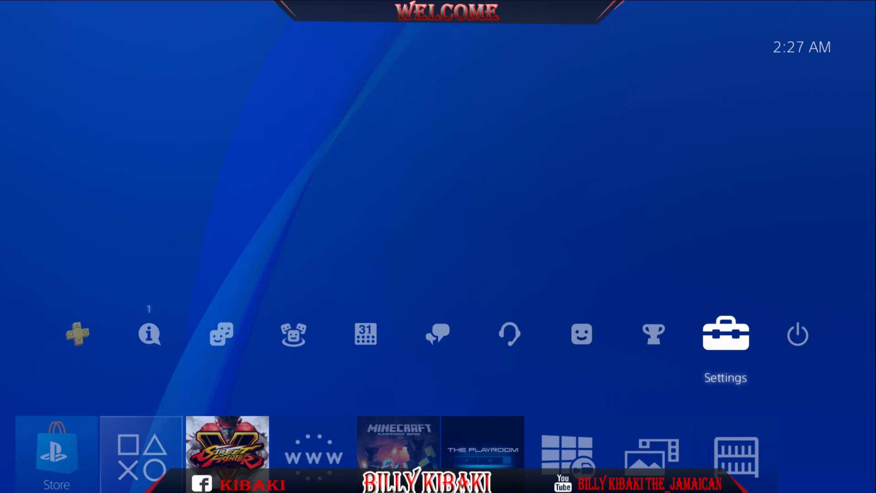
{"action": "key", "text": "Return"}
{"action": "key", "text": "Up"}
{"action": "key", "text": "Up"}
{"action": "key", "text": "Up"}
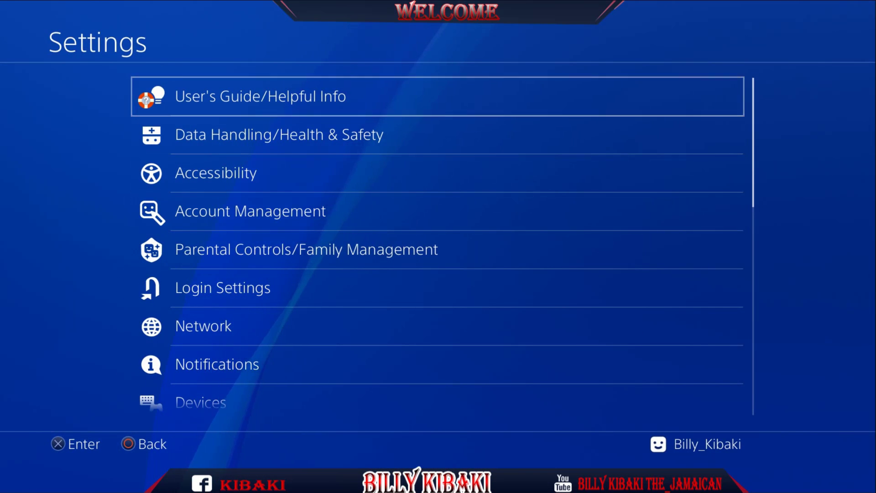
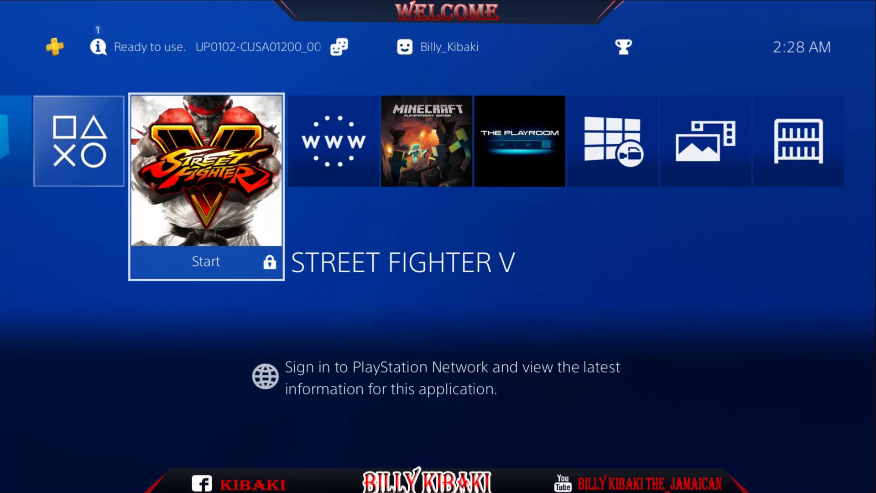
Return from the 'You're all set!' exploit page to the home screen's function area.
{"action": "key", "text": "Up"}
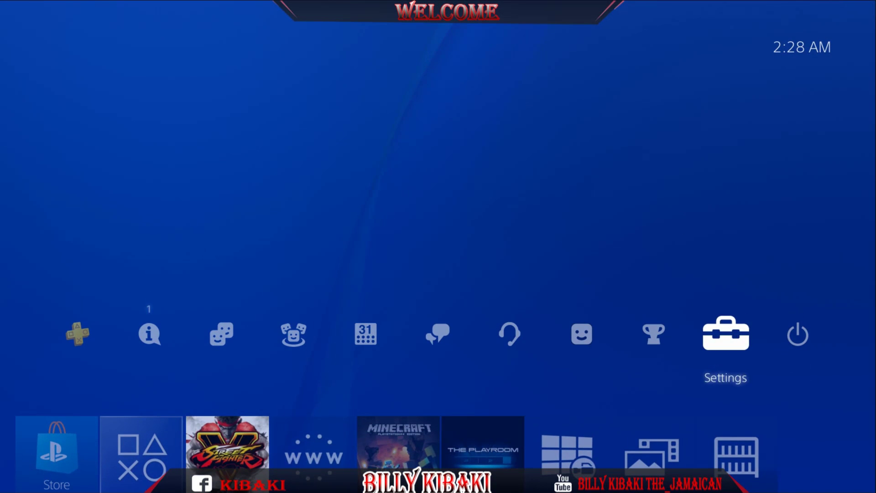
Go to Settings › ★Debug Settings › Game › Package Installer to list the Orphen .pkg.
{"action": "key", "text": "Return"}
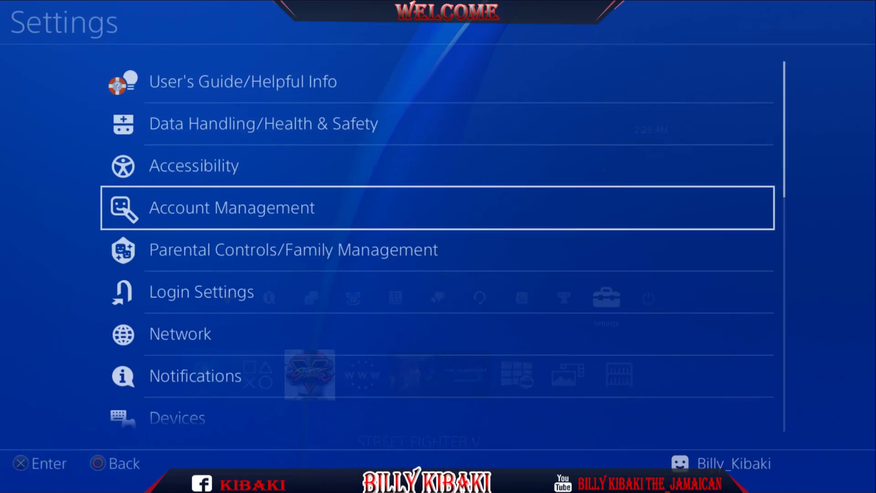
{"action": "key", "text": "Down"}
{"action": "key", "text": "Down"}
{"action": "key", "text": "Down"}
{"action": "key", "text": "Down"}
{"action": "key", "text": "Down"}
{"action": "key", "text": "Down"}
{"action": "key", "text": "Down"}
{"action": "key", "text": "Down"}
{"action": "key", "text": "Down"}
{"action": "key", "text": "Down"}
{"action": "key", "text": "Down"}
{"action": "key", "text": "Down"}
{"action": "key", "text": "Down"}
{"action": "key", "text": "Down"}
{"action": "key", "text": "Down"}
{"action": "key", "text": "Down"}
{"action": "key", "text": "Down"}
{"action": "key", "text": "Down"}
{"action": "key", "text": "Down"}
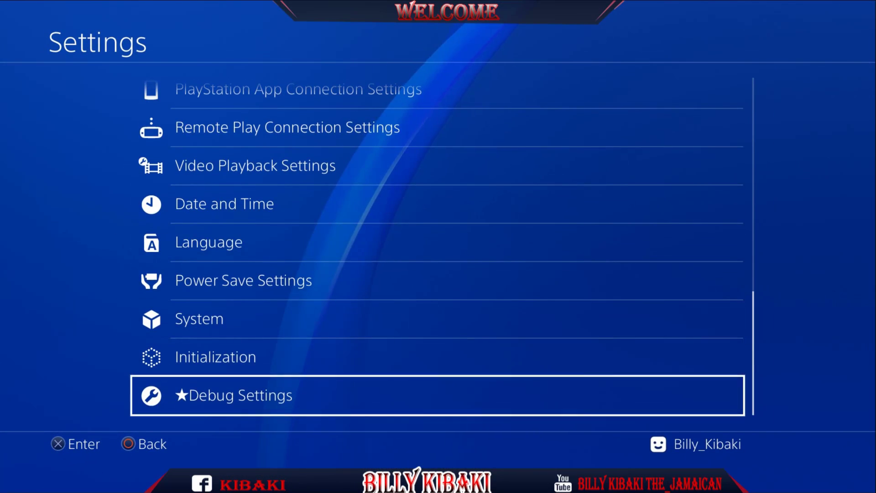
{"action": "key", "text": "Return"}
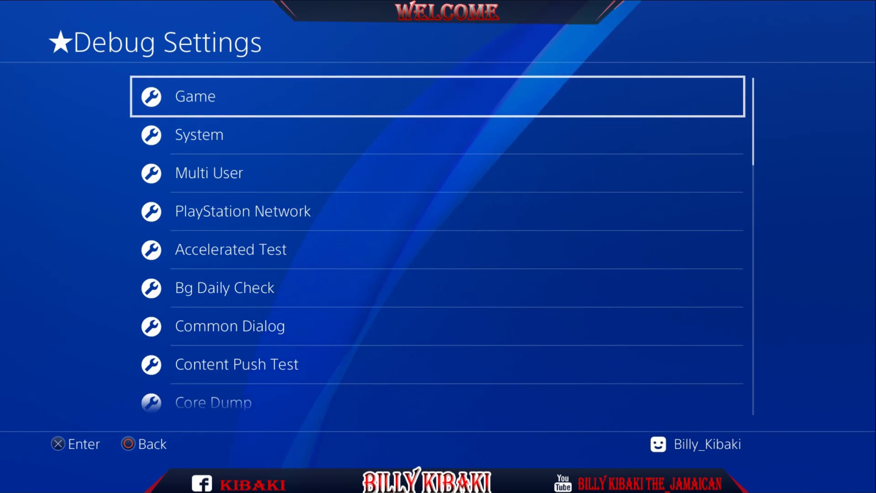
{"action": "key", "text": "Return"}
{"action": "key", "text": "Down"}
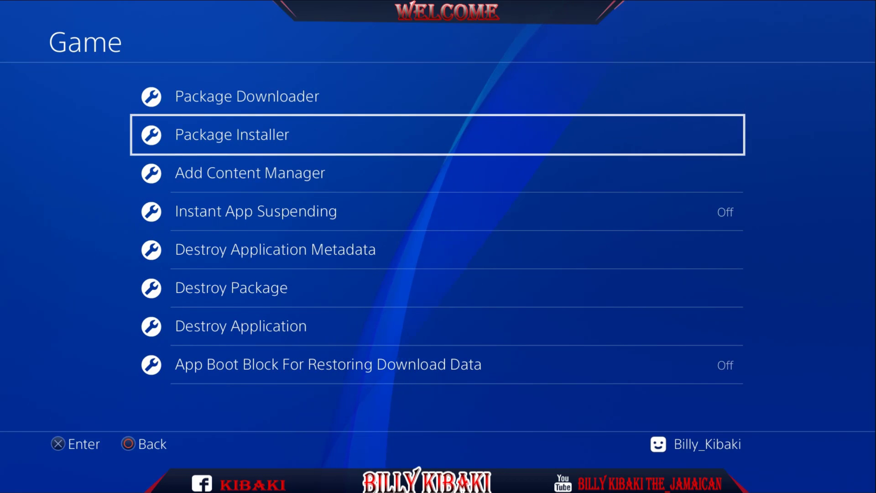
{"action": "key", "text": "Return"}
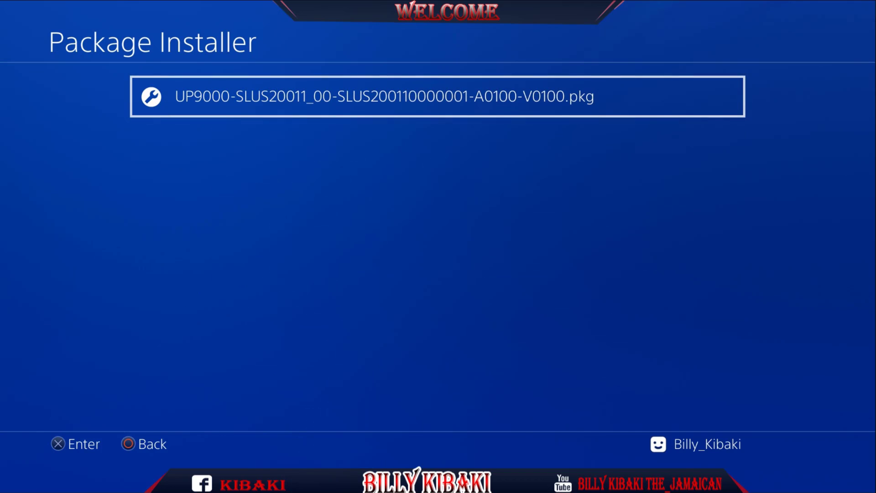
Install the UP9000-SLUS20011_00 Orphen .pkg and go back to the home screen.
{"action": "key", "text": "Return"}
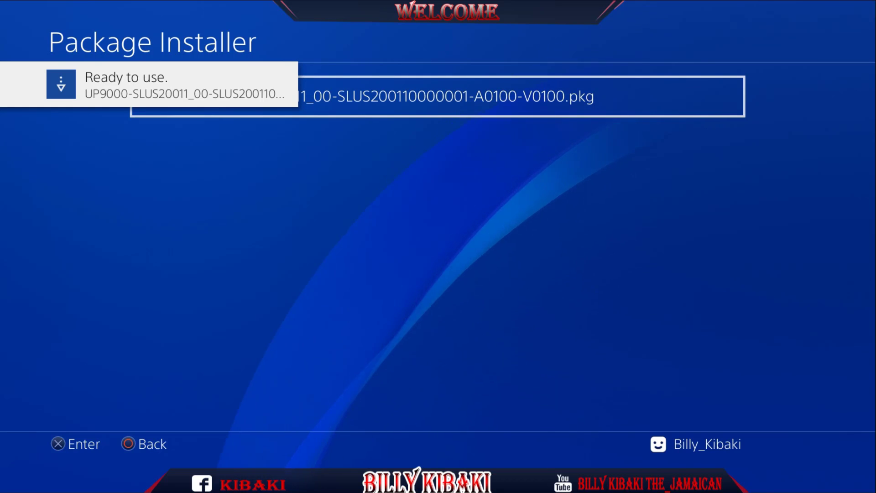
{"action": "key", "text": "Escape"}
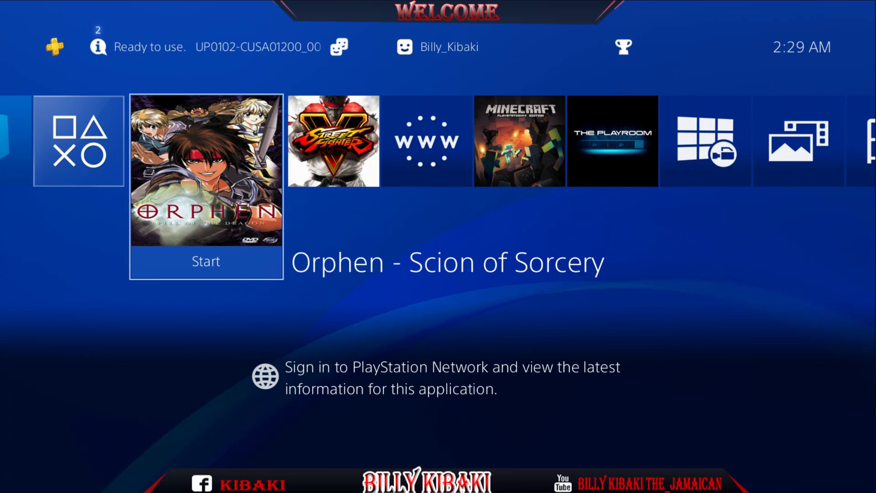
Start Orphen - Scion of Sorcery, choosing Update Later at the system update prompt.
{"action": "key", "text": "Return"}
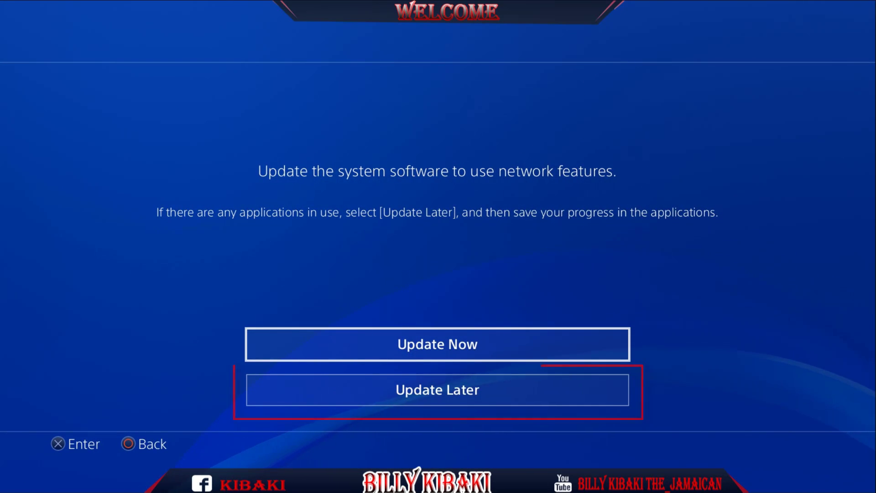
{"action": "key", "text": "Down"}
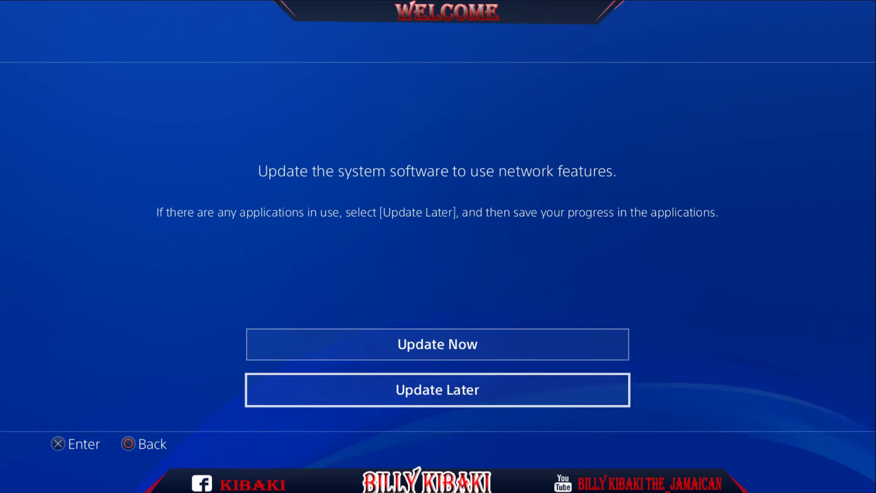
{"action": "key", "text": "Return"}
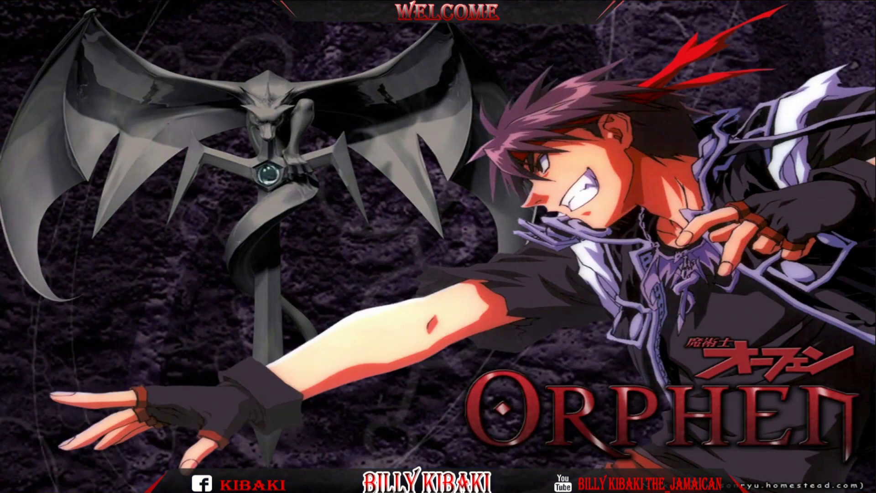